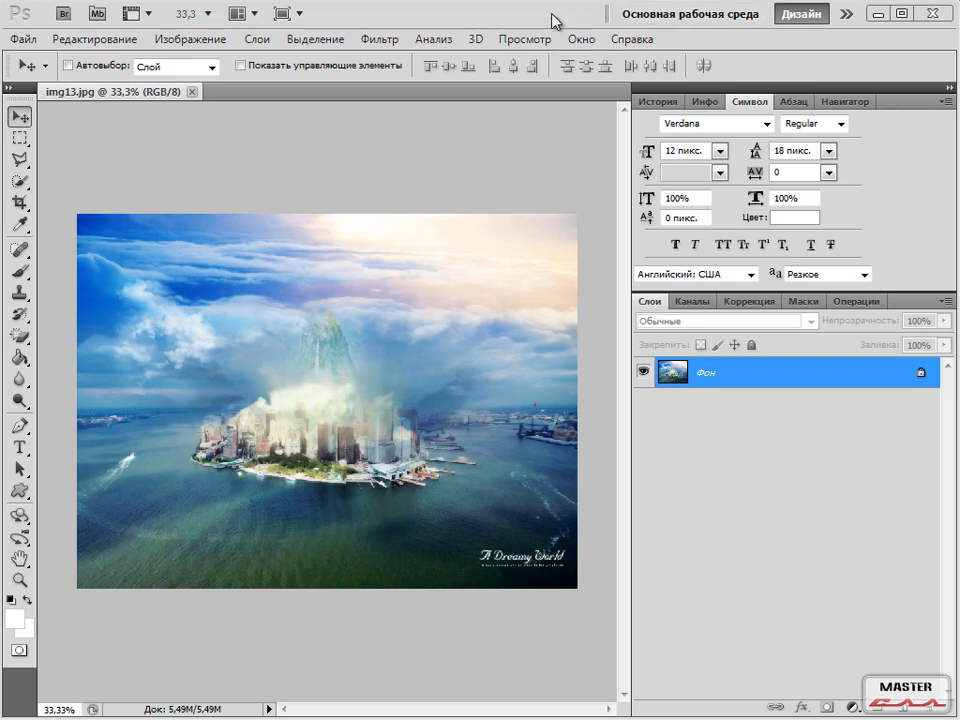
click(638, 16)
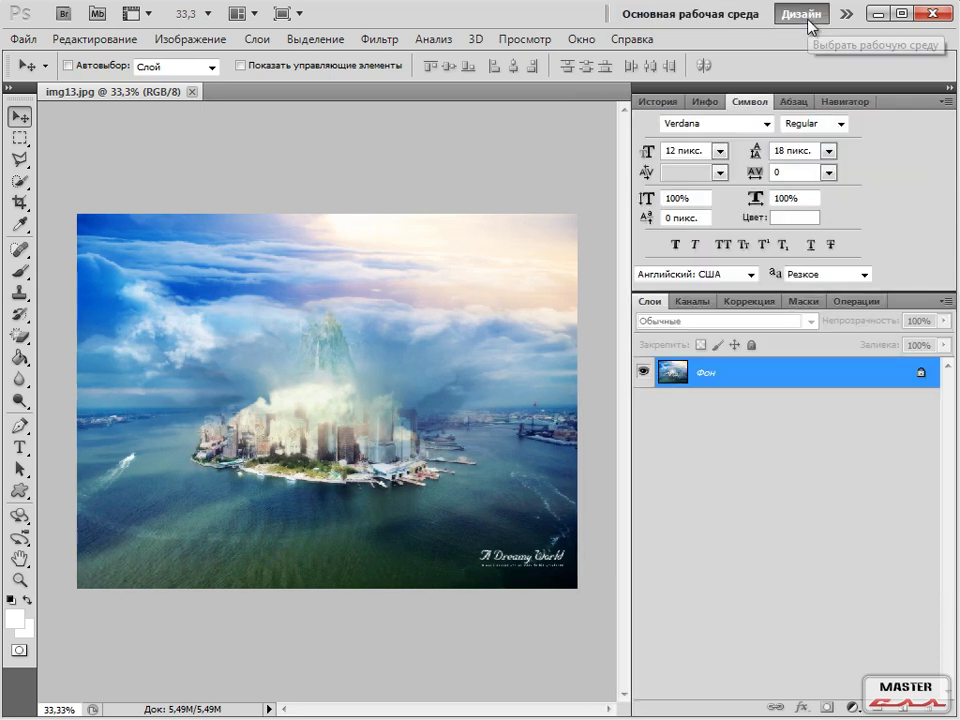
click(805, 16)
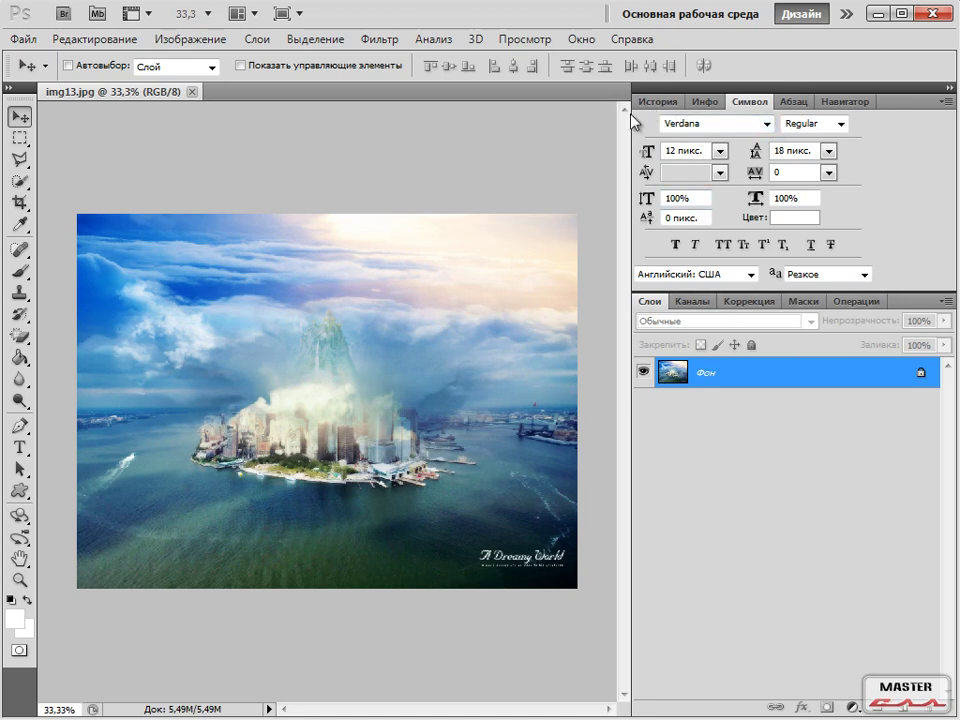
click(582, 38)
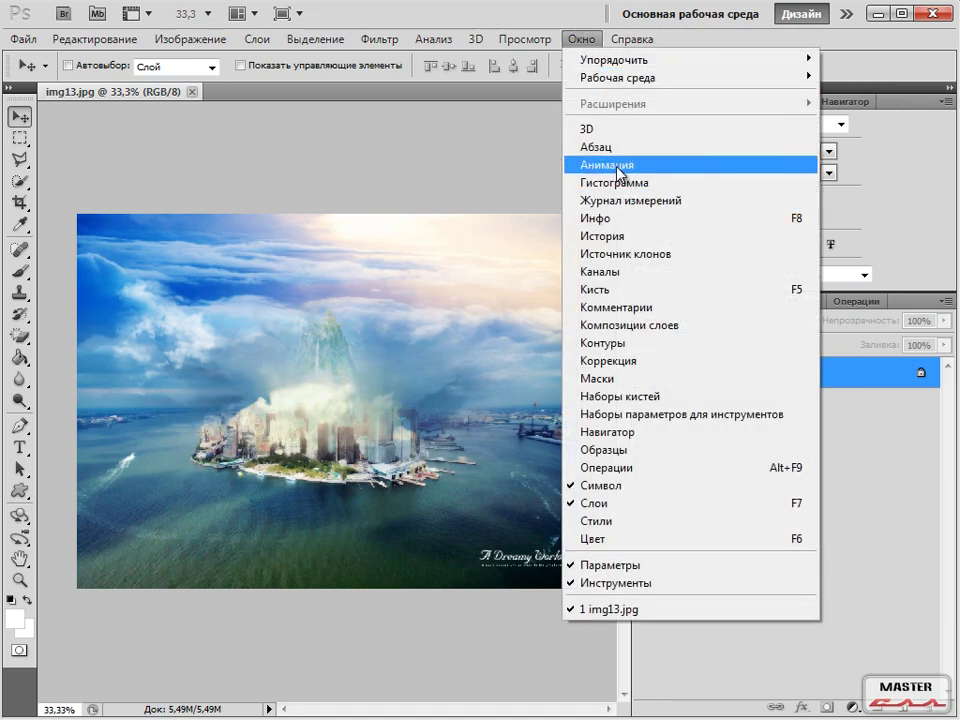
key(Escape)
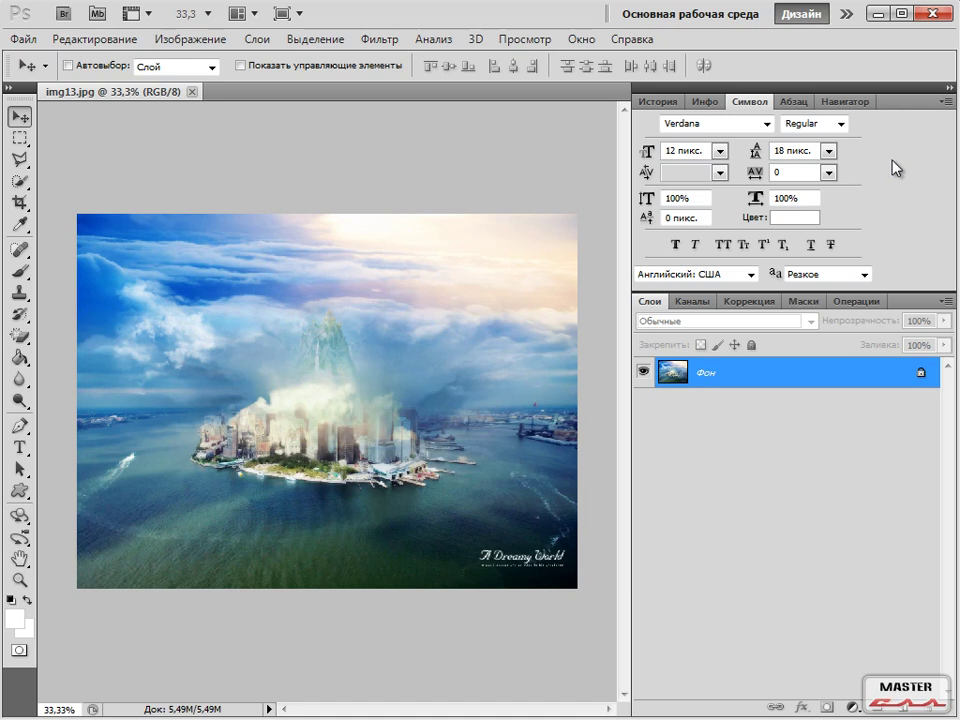
click(846, 14)
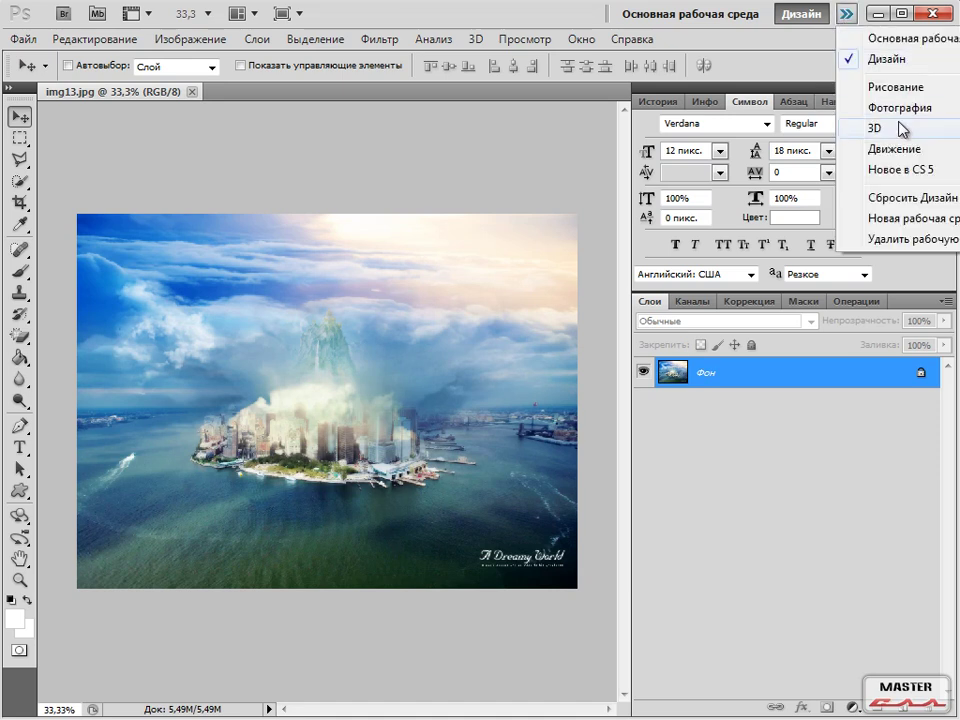
click(886, 60)
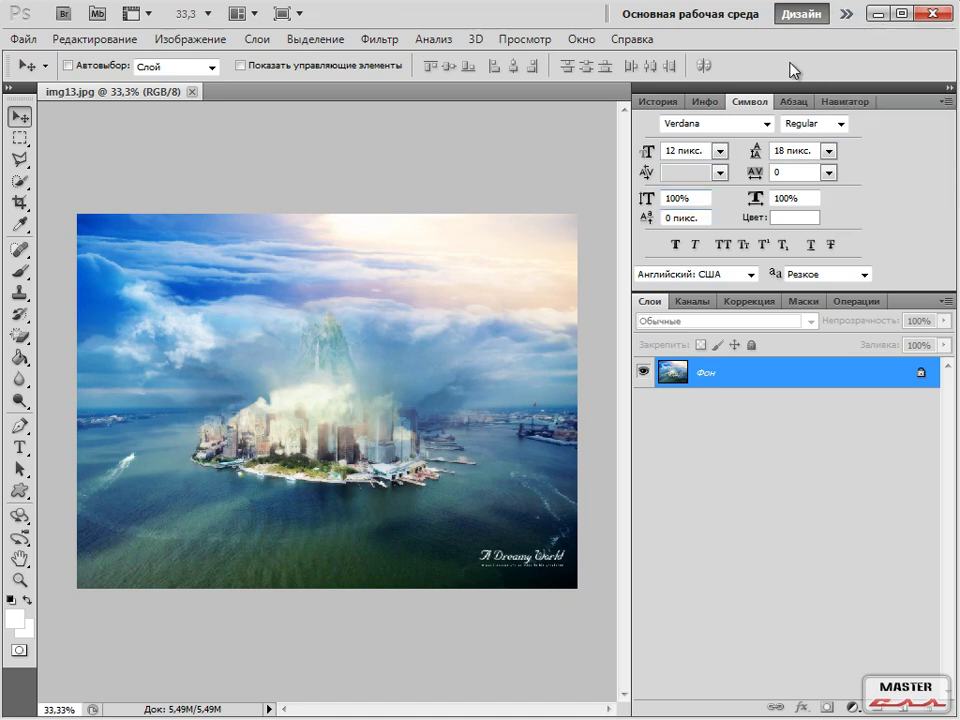
click(845, 14)
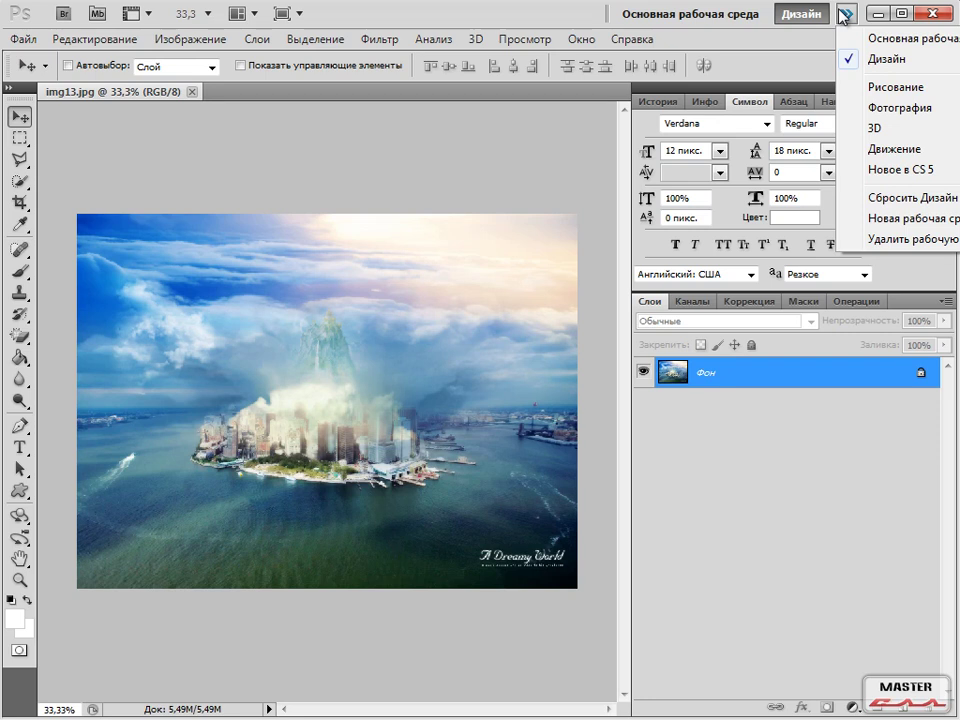
click(798, 43)
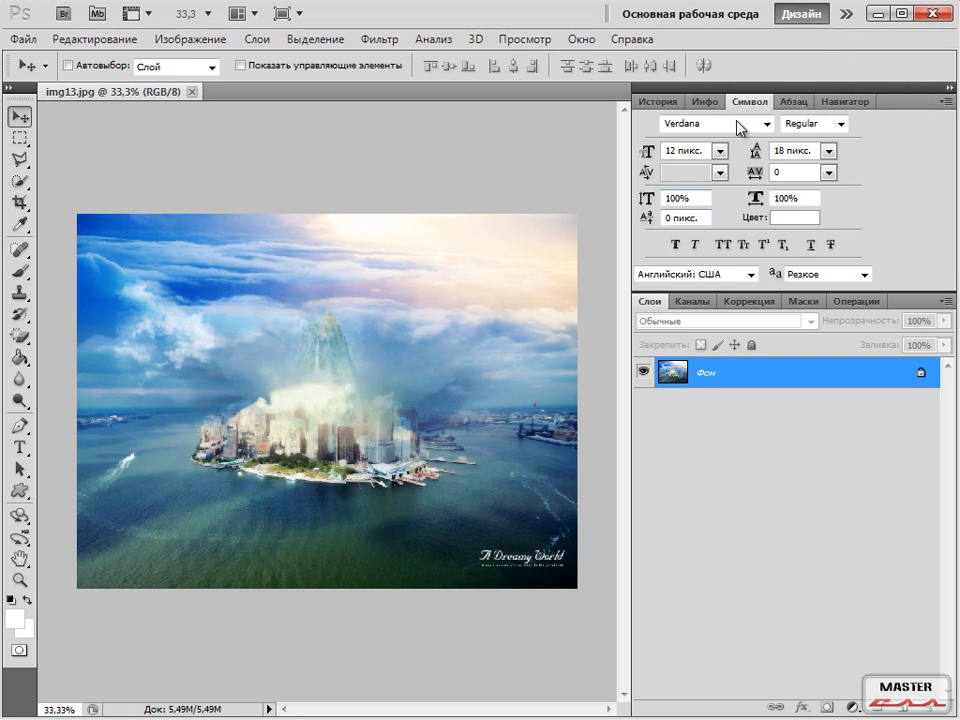
click(847, 14)
click(789, 72)
mouse_move(665, 80)
mouse_down()
mouse_move(633, 166)
mouse_move(648, 372)
mouse_up()
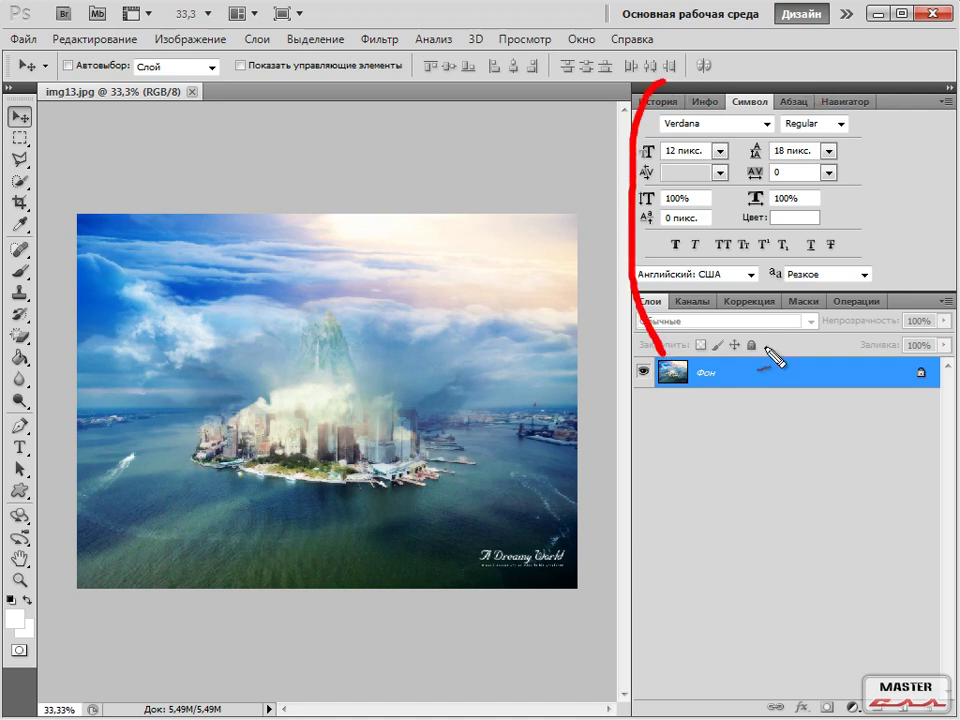
Save the current panel layout as a new workspace named Web, without storing keyboard shortcuts or menus
click(847, 14)
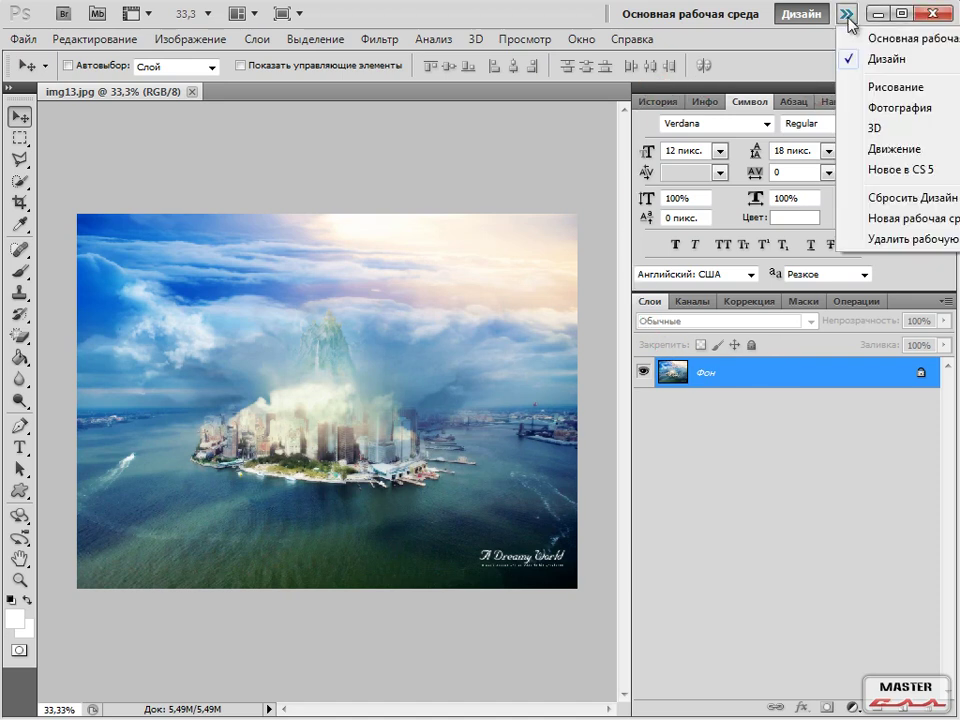
click(929, 220)
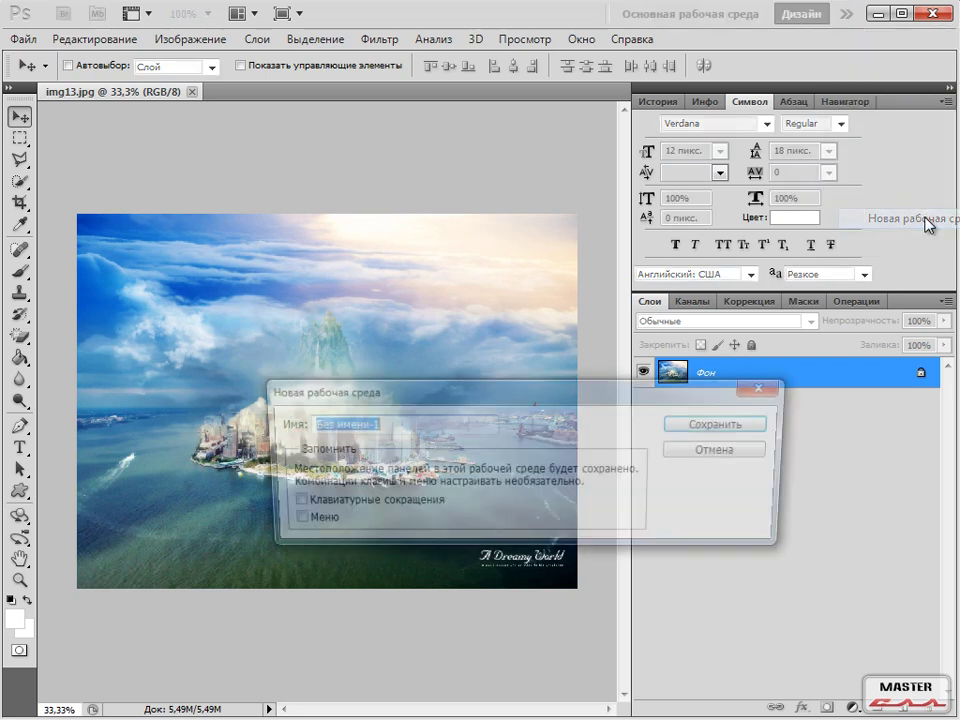
text(Web)
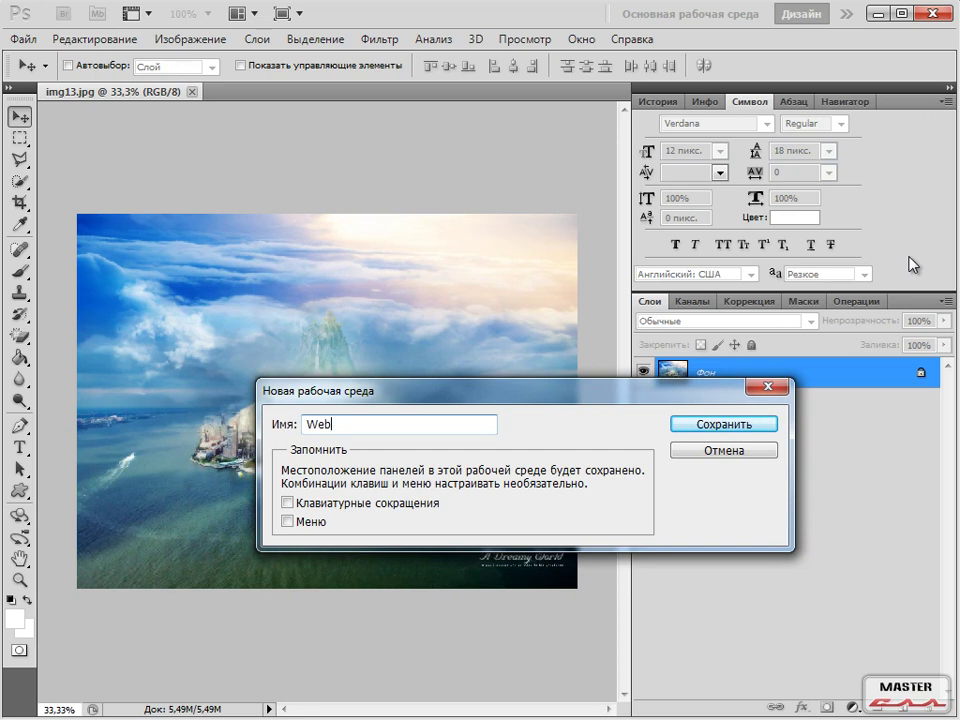
click(738, 425)
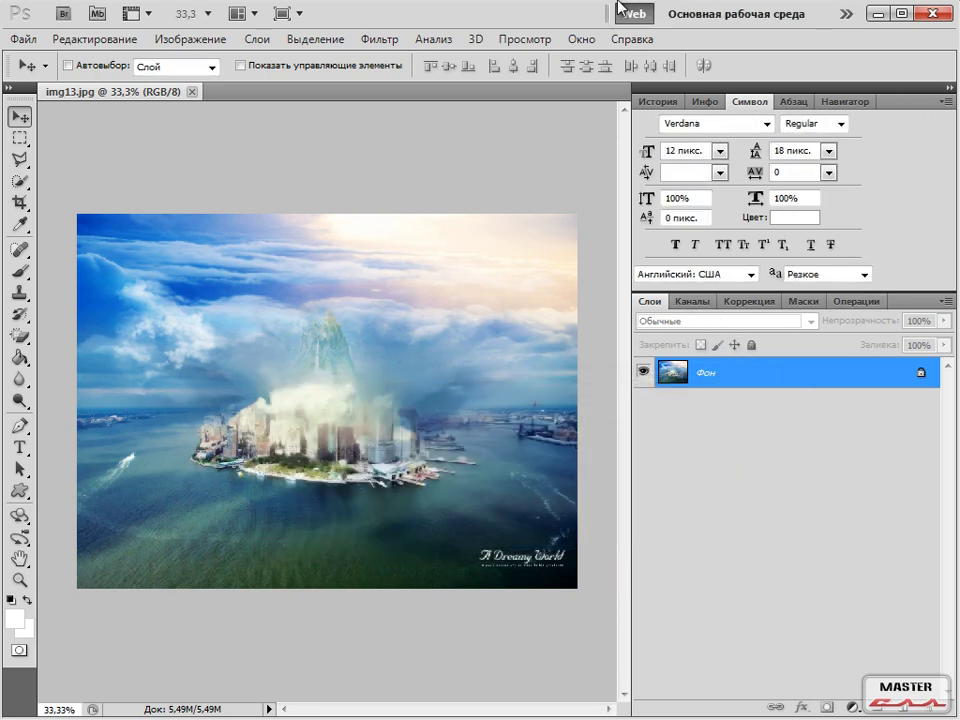
drag(609, 2, 613, 42)
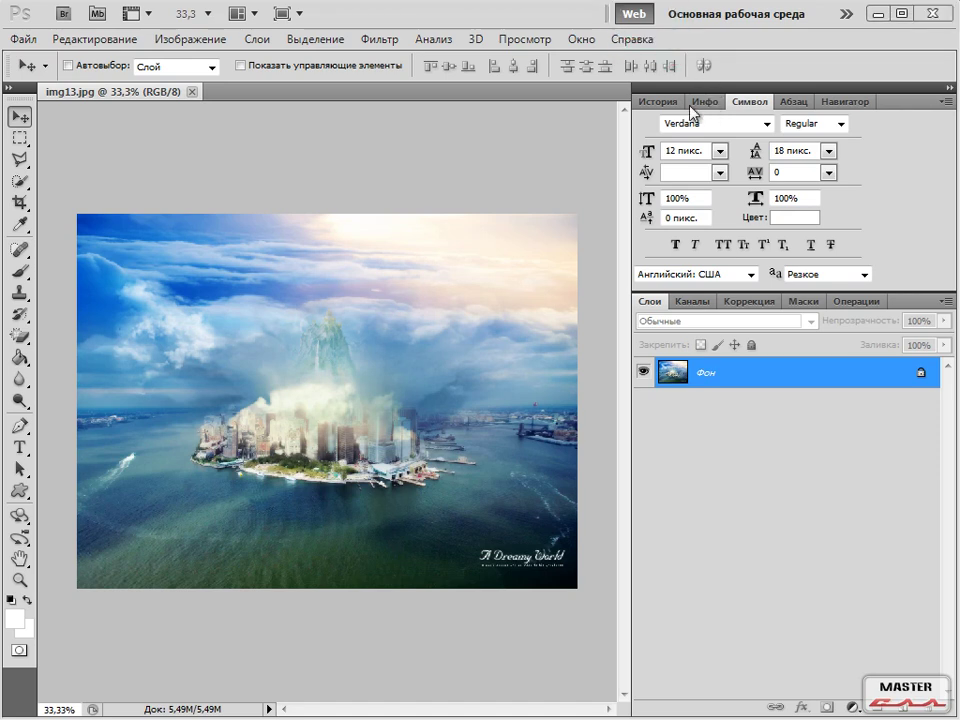
mouse_move(640, 90)
mouse_down()
mouse_move(638, 396)
mouse_move(876, 378)
mouse_up()
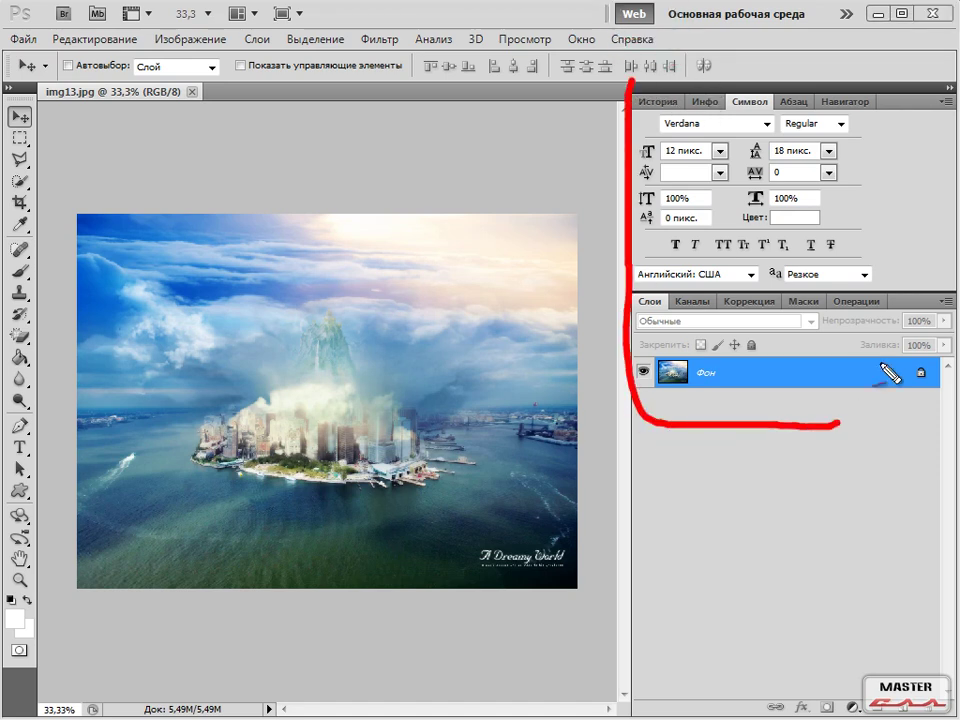
Delete the Новое в CS 5 workspace from the saved workspaces and confirm the deletion
click(846, 15)
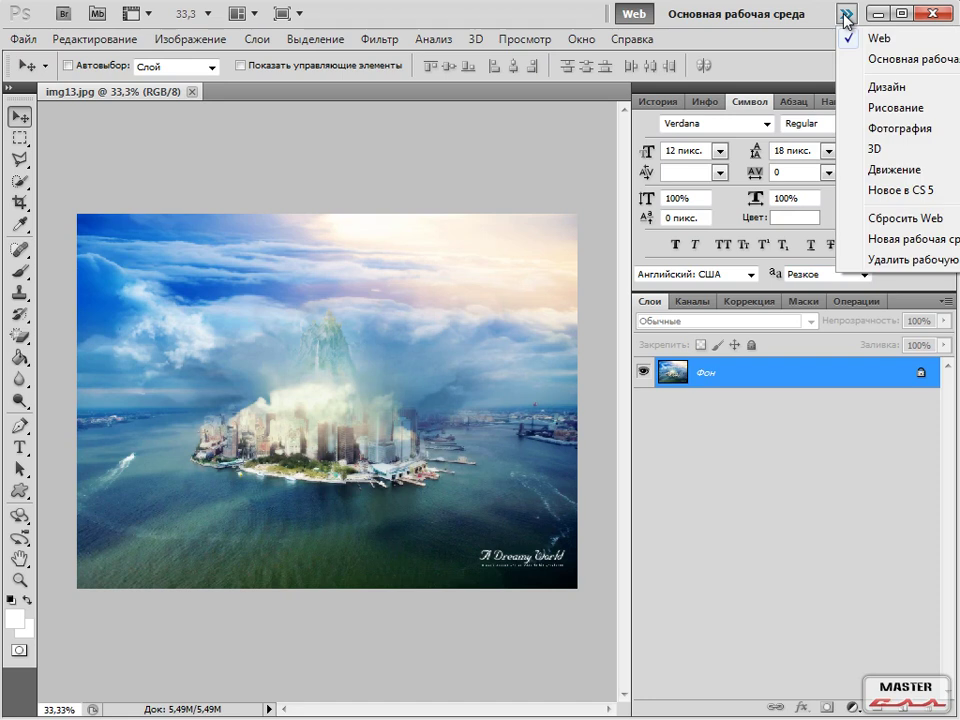
click(932, 261)
click(547, 425)
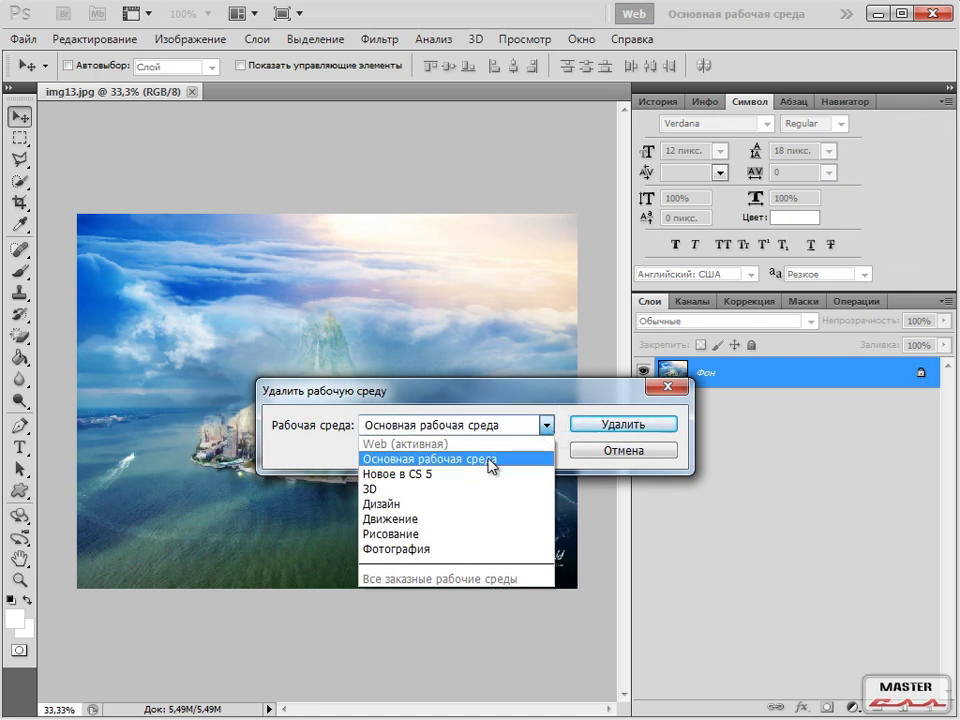
click(444, 474)
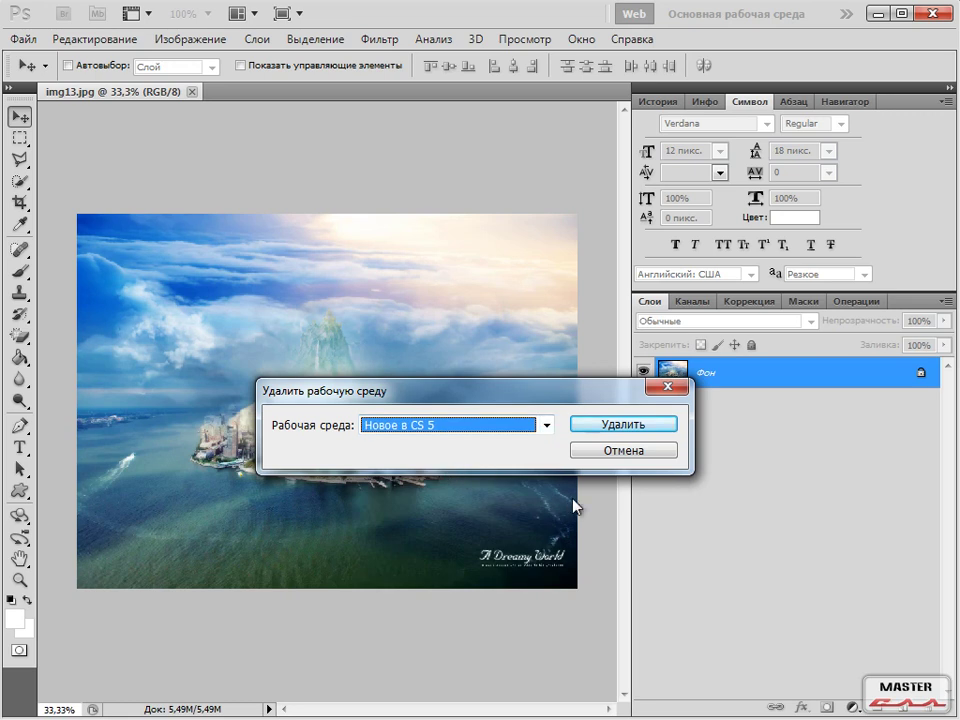
click(615, 430)
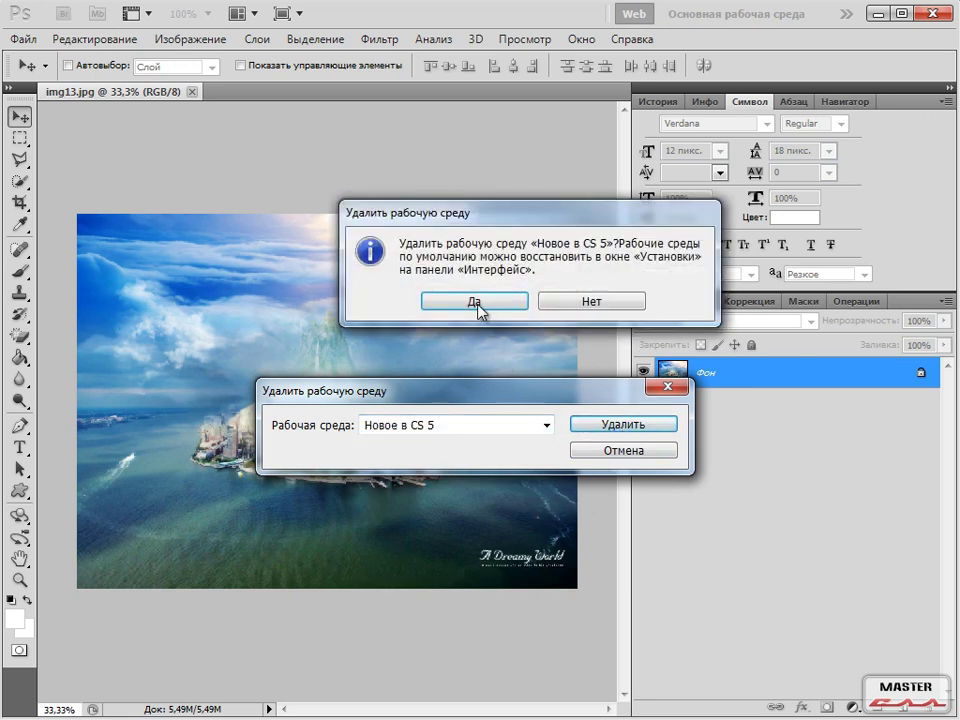
click(481, 308)
click(846, 14)
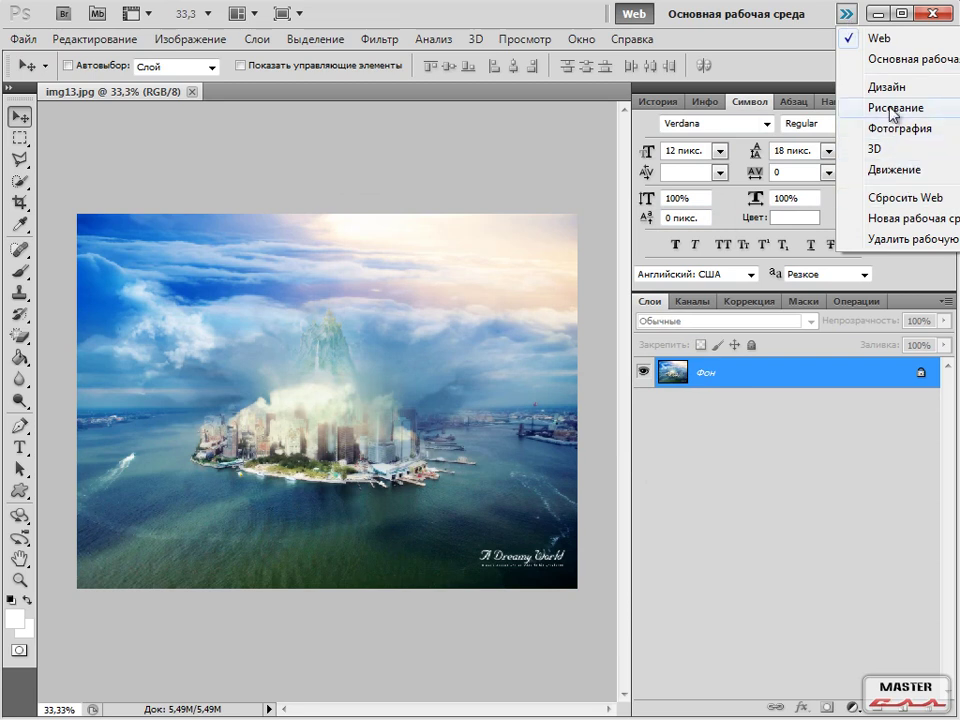
click(557, 148)
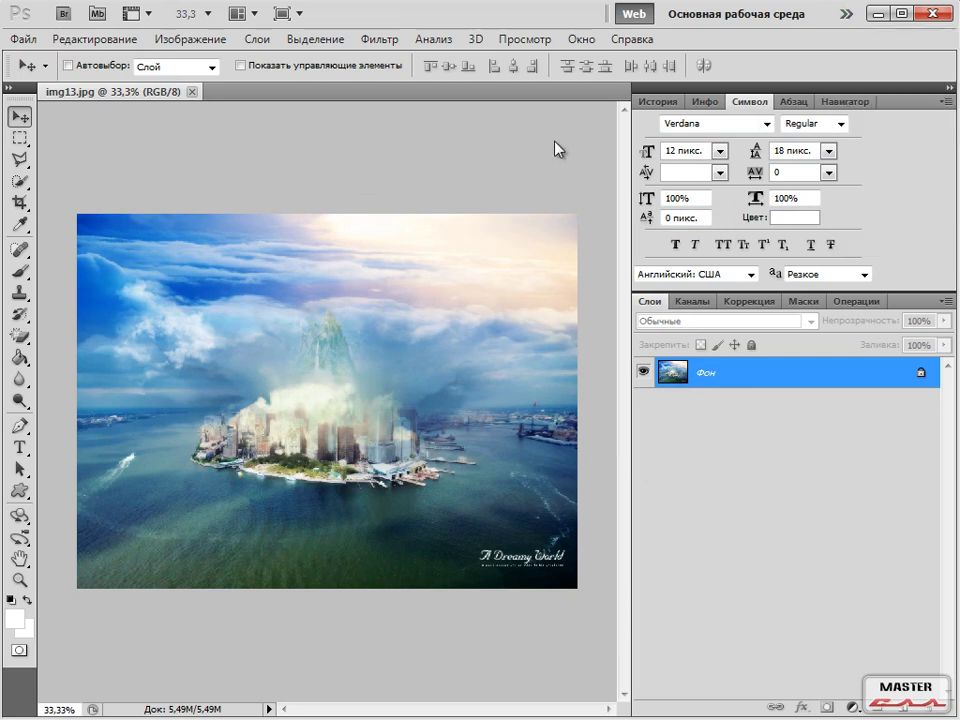
click(847, 15)
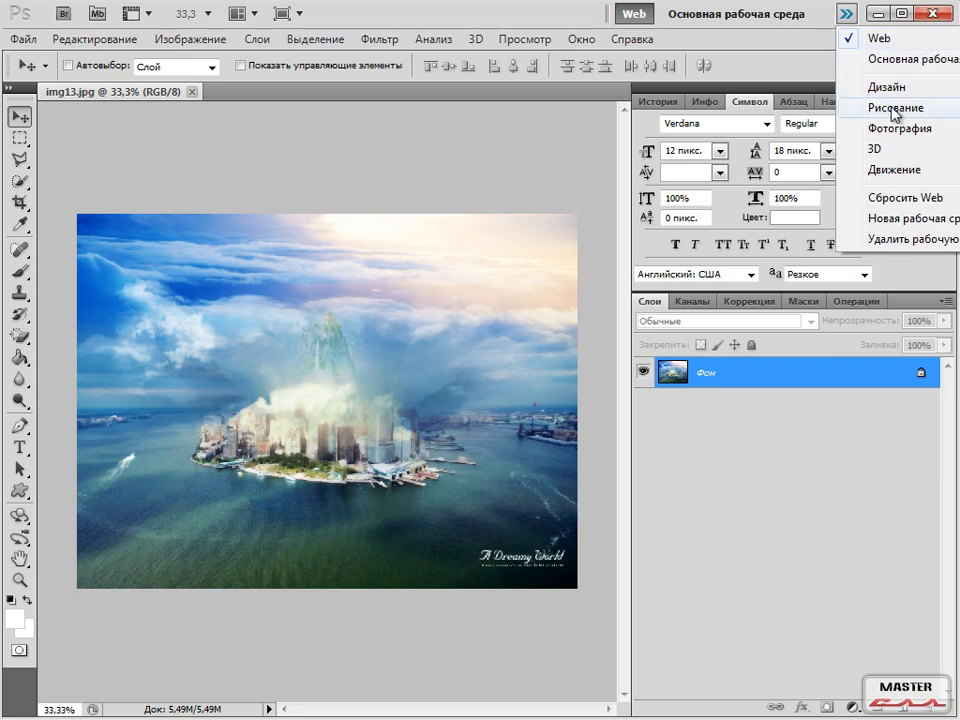
click(516, 148)
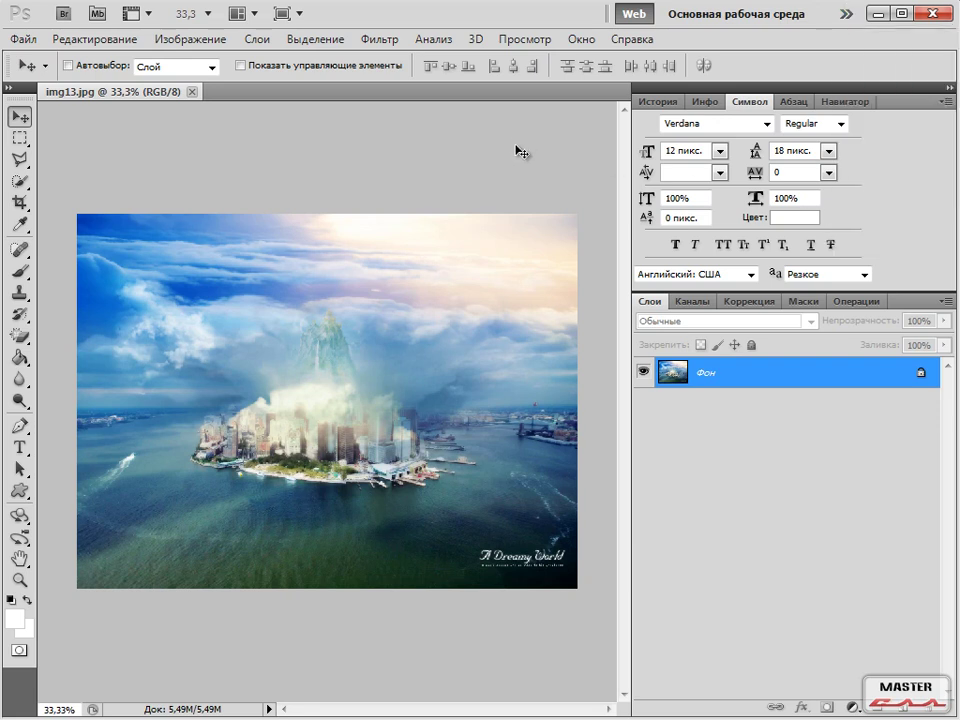
Restore the default workspaces through the Interface preferences and accept the preferences
click(97, 42)
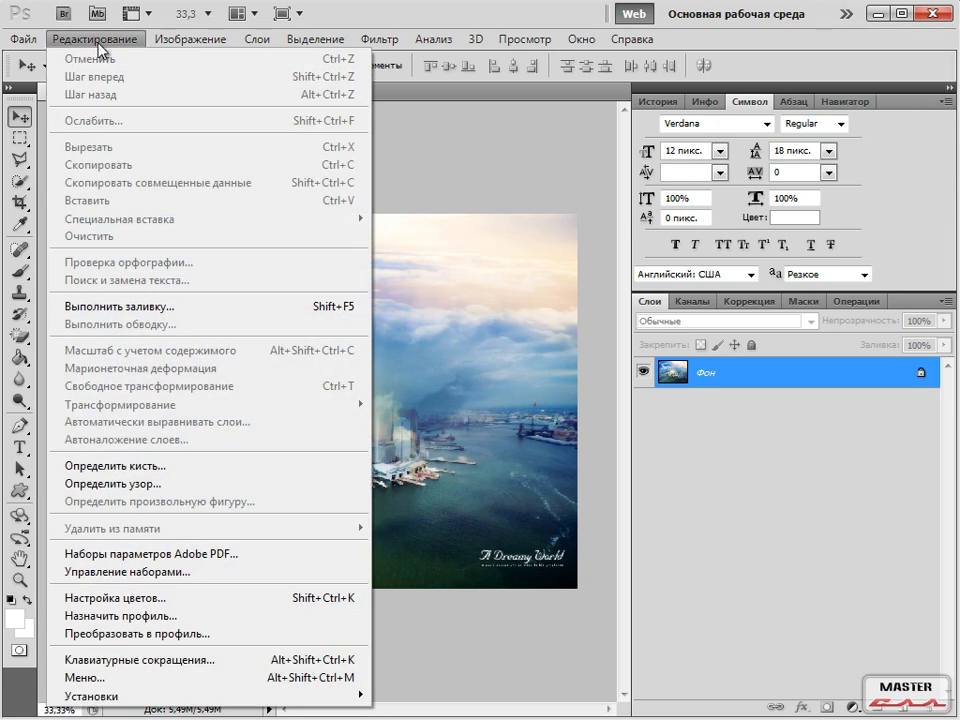
mouse_move(230, 705)
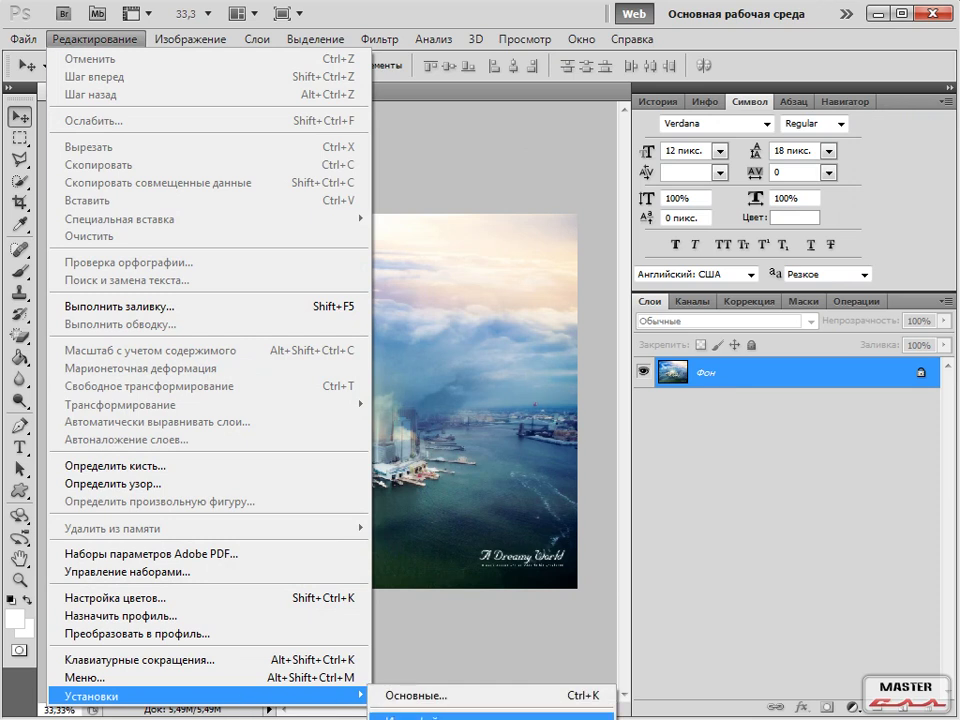
click(415, 716)
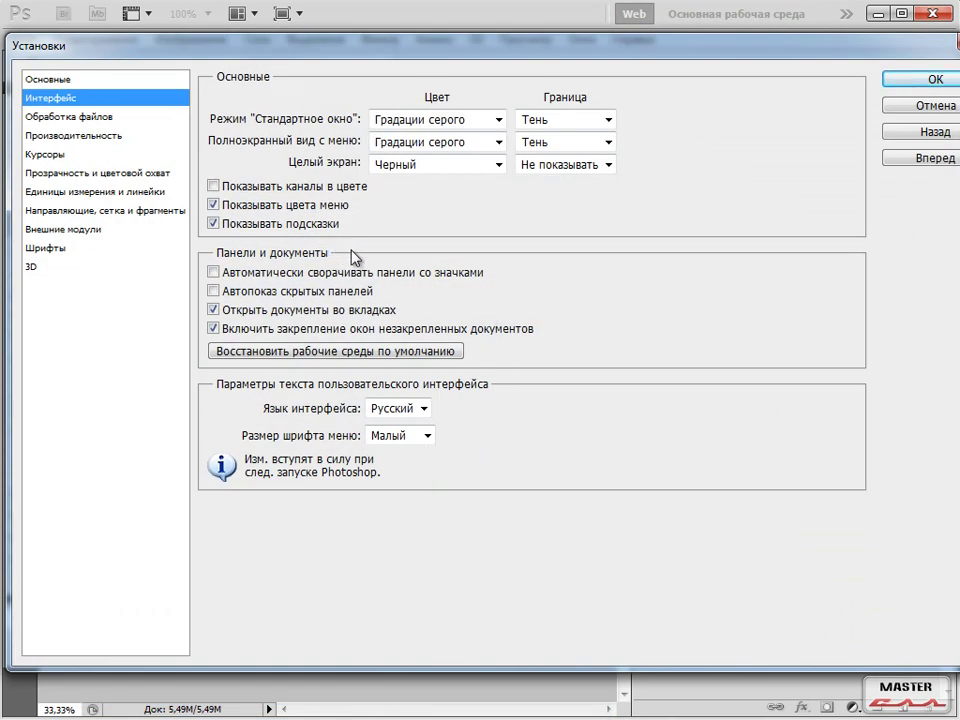
drag(482, 348, 568, 352)
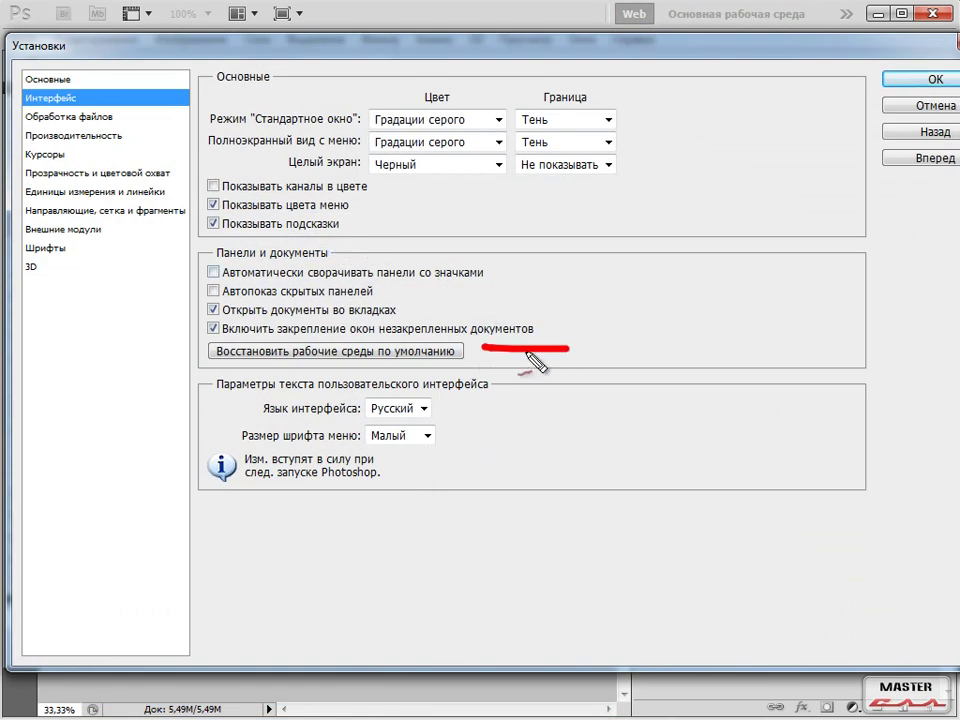
key(Escape)
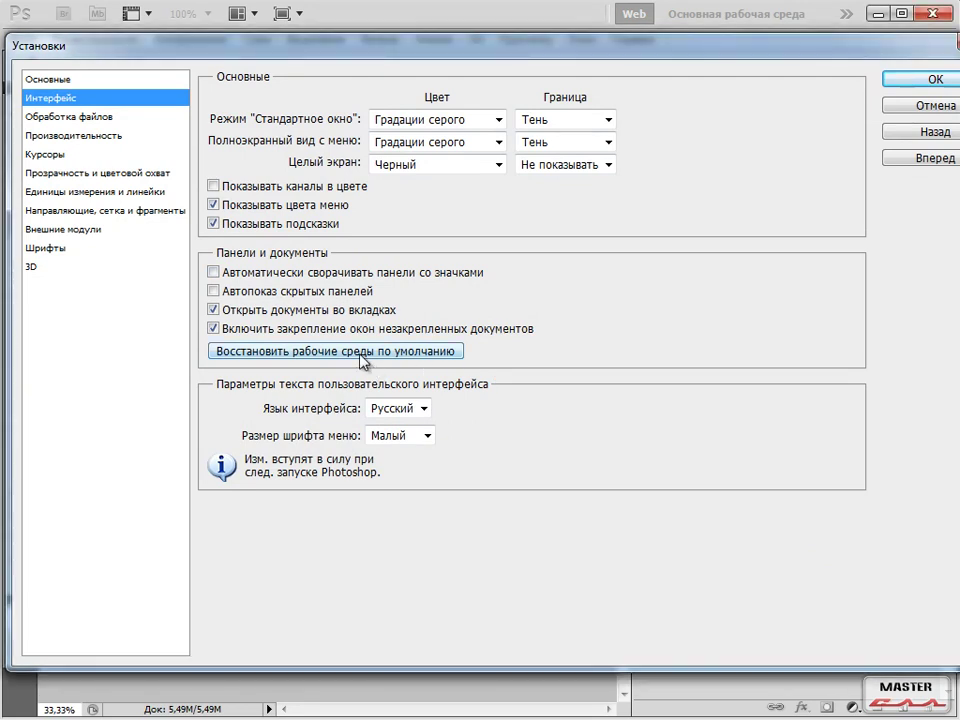
click(411, 357)
key(Return)
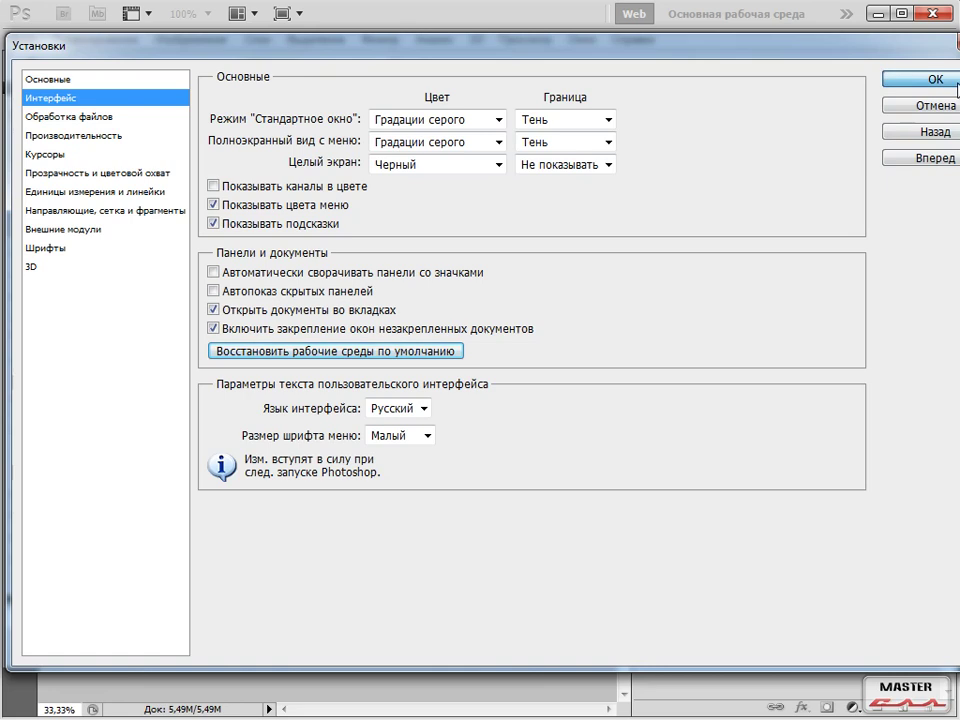
click(935, 80)
Switch to the Дизайн workspace, followed by the restored Новое в CS 5 workspace
click(846, 13)
click(886, 87)
click(847, 14)
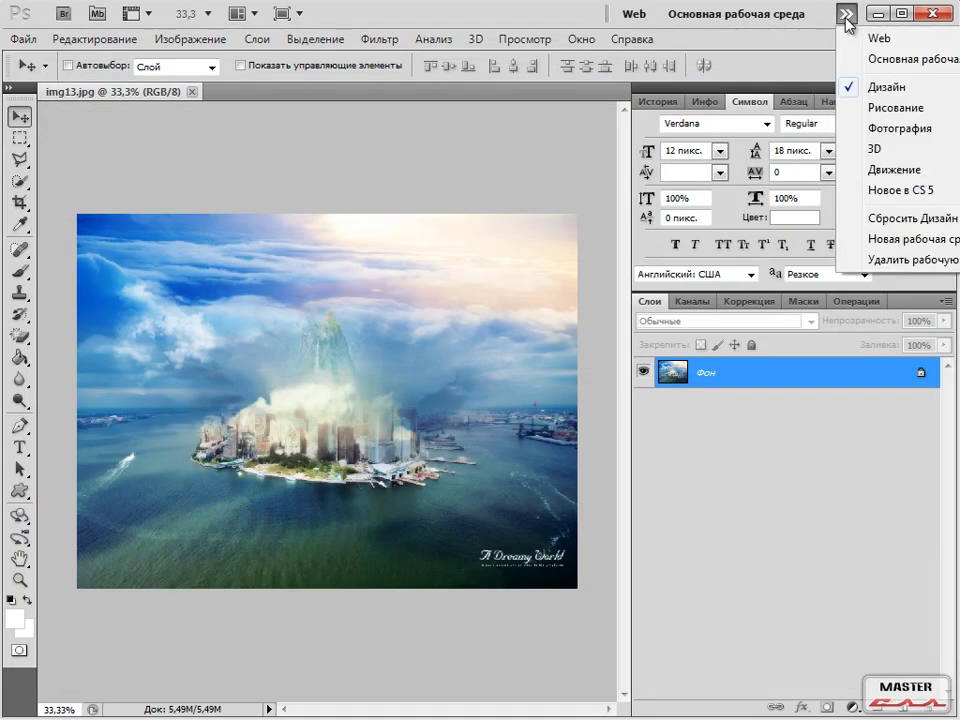
click(909, 190)
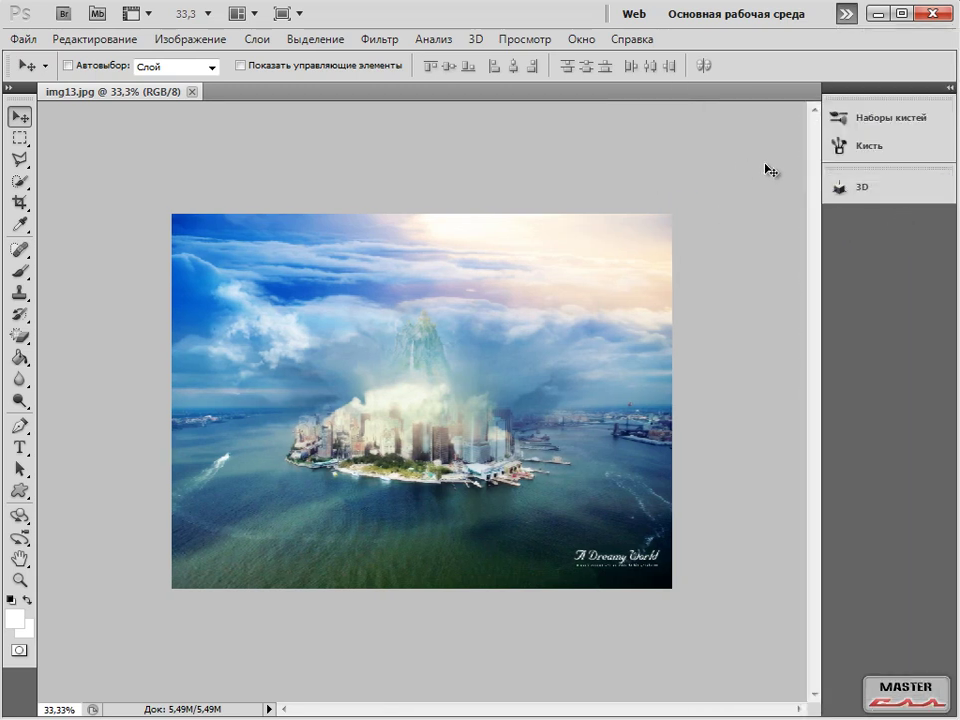
Switch to the Дизайн workspace and reset it to its default panel layout
click(847, 14)
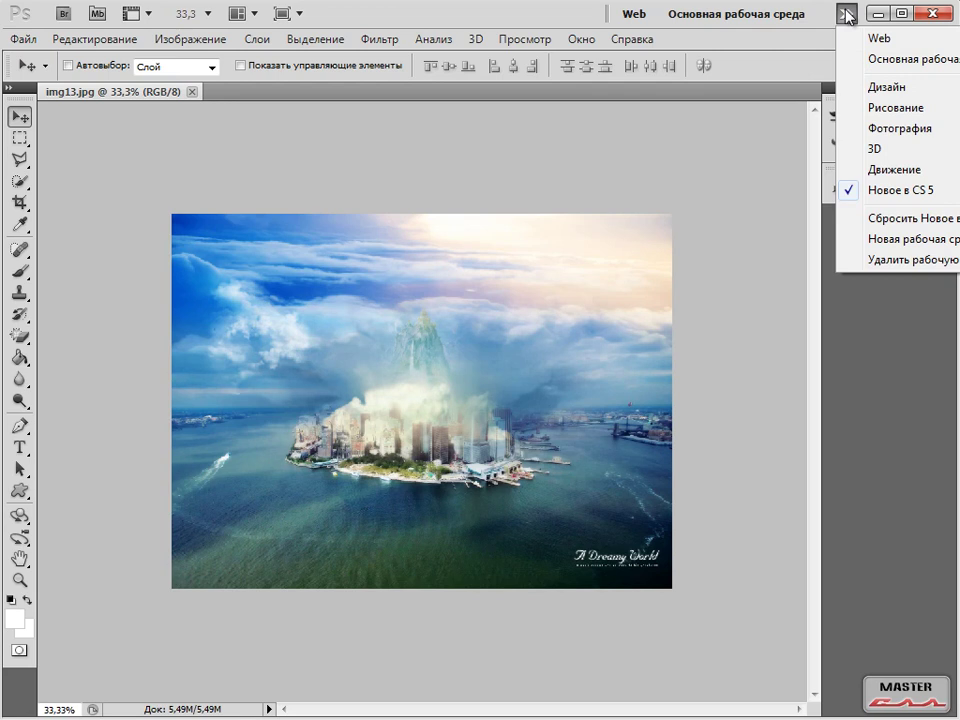
click(890, 88)
click(849, 14)
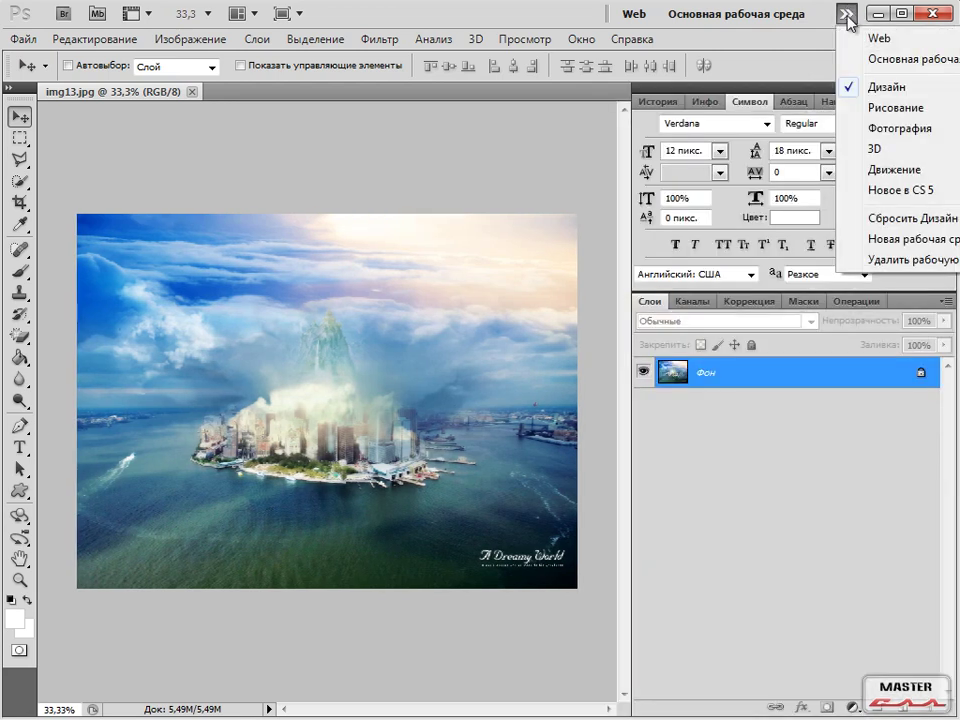
click(909, 216)
Switch to the custom Web workspace
click(846, 14)
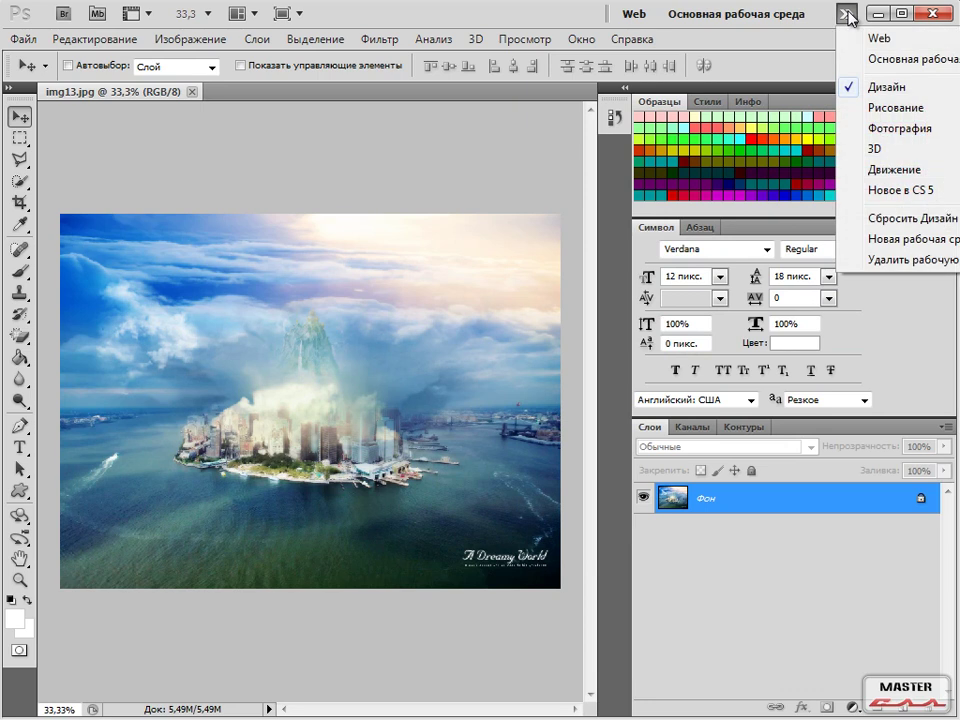
click(806, 50)
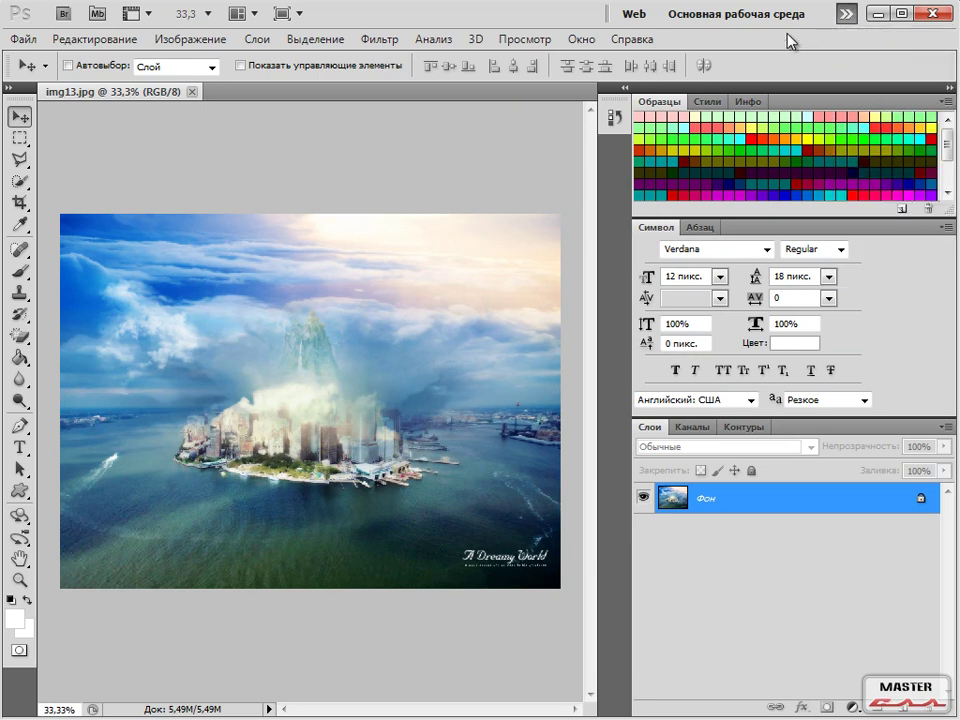
click(633, 14)
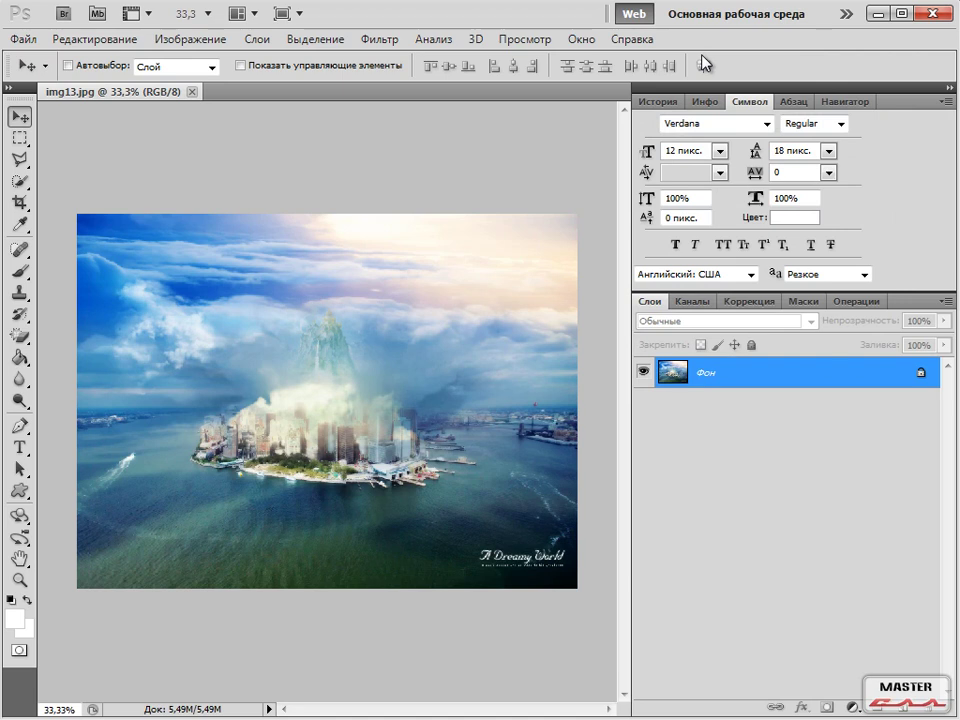